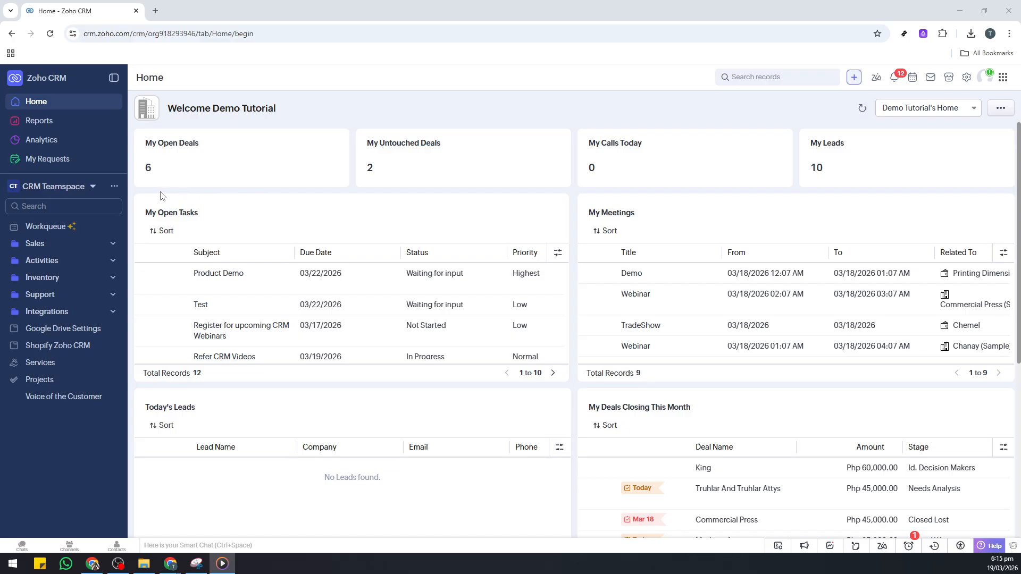
Step: Start a new invoice in the Invoices module of the Inventory group
click(57, 279)
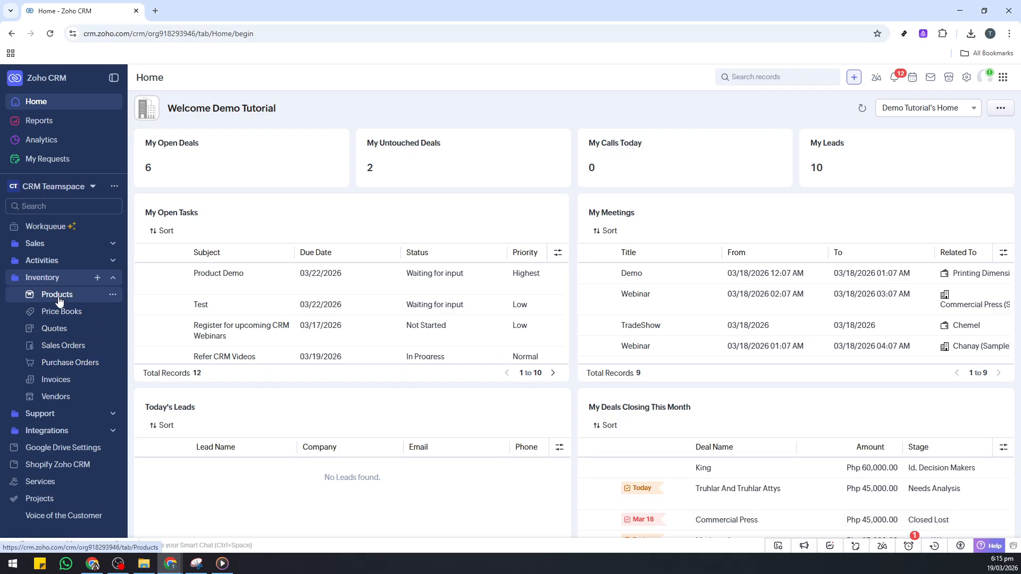
click(54, 384)
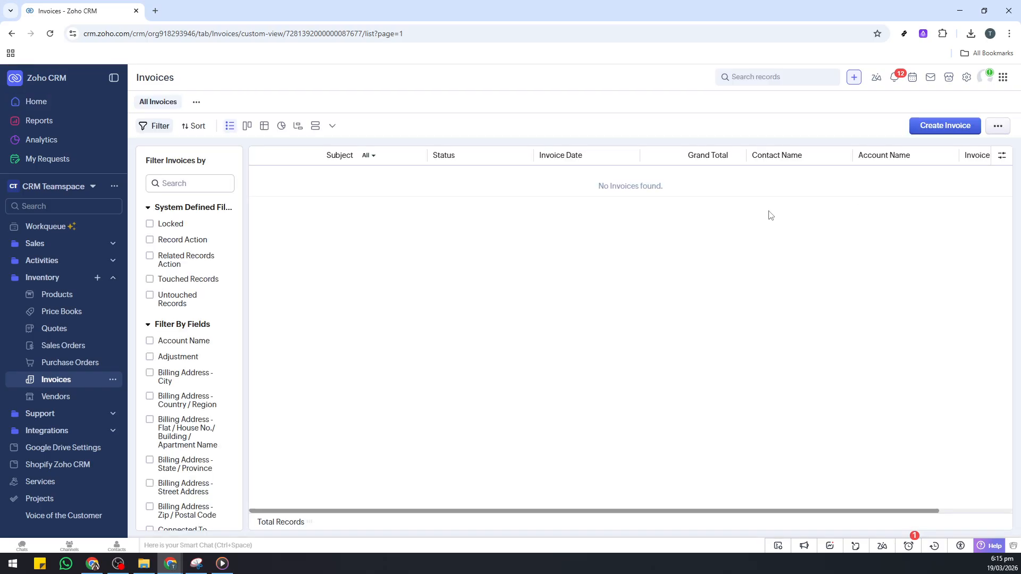
click(927, 134)
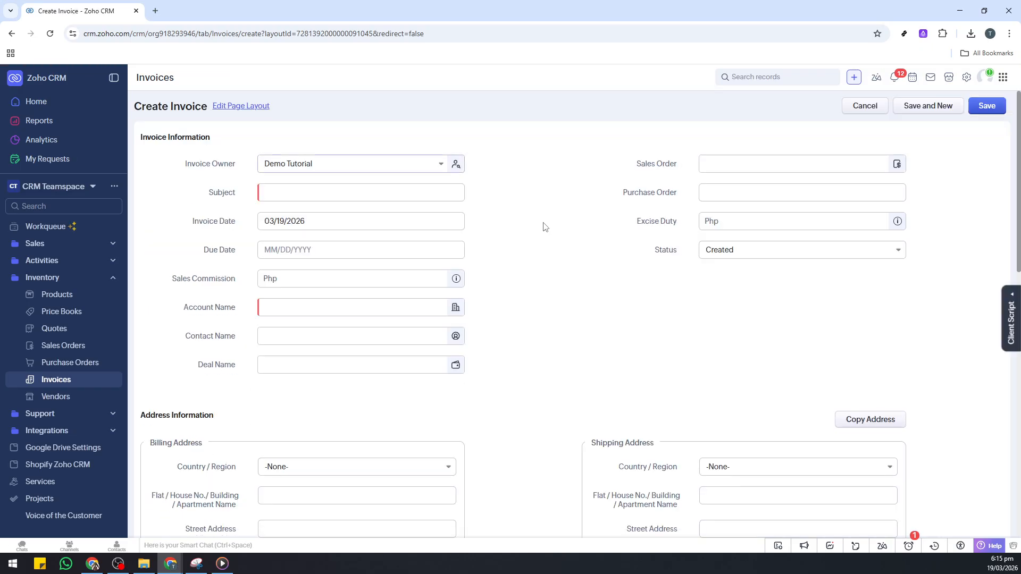
Step: Assign the other available user as the invoice owner and set the subject to Test
click(321, 164)
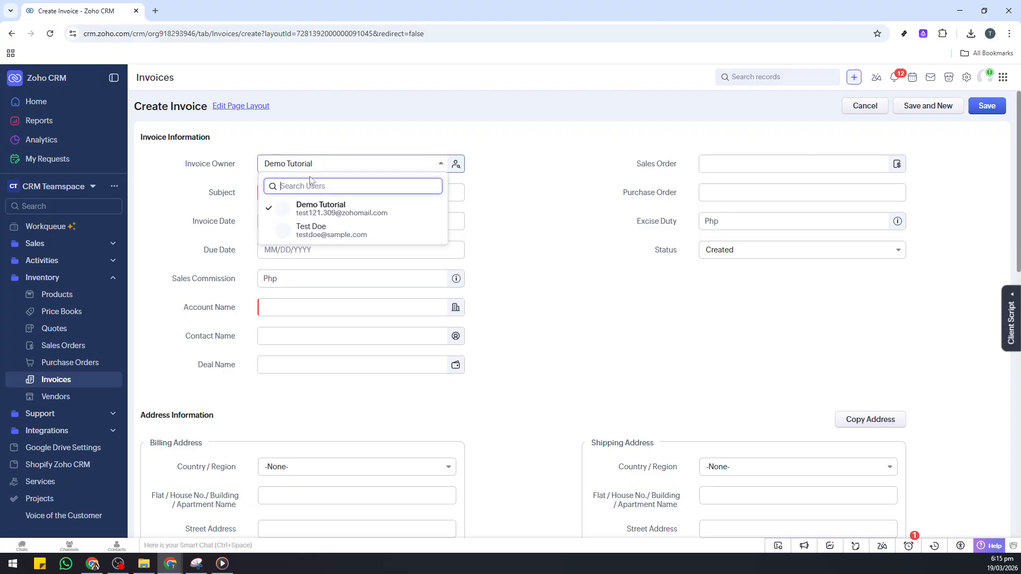
click(311, 230)
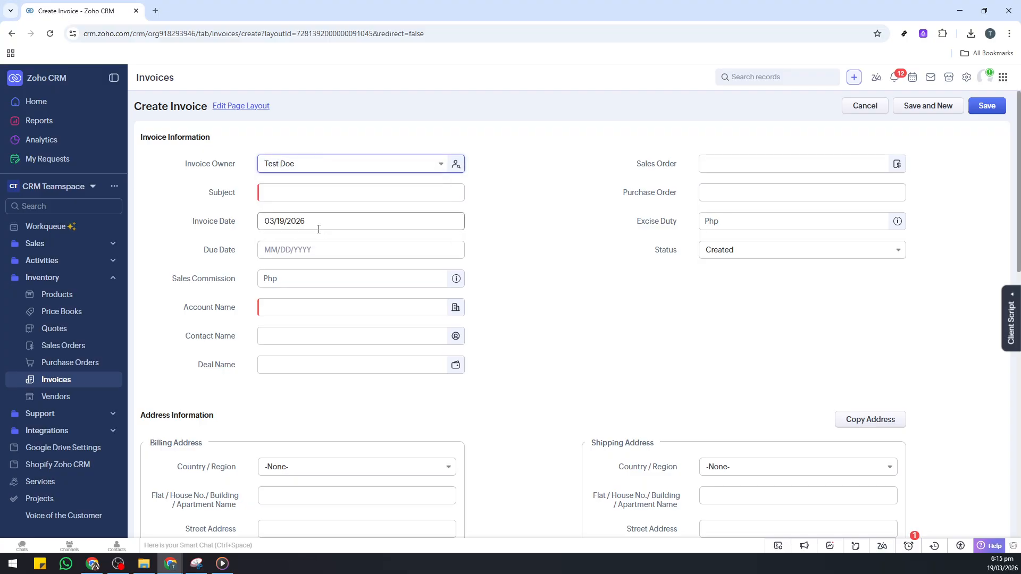
click(275, 195)
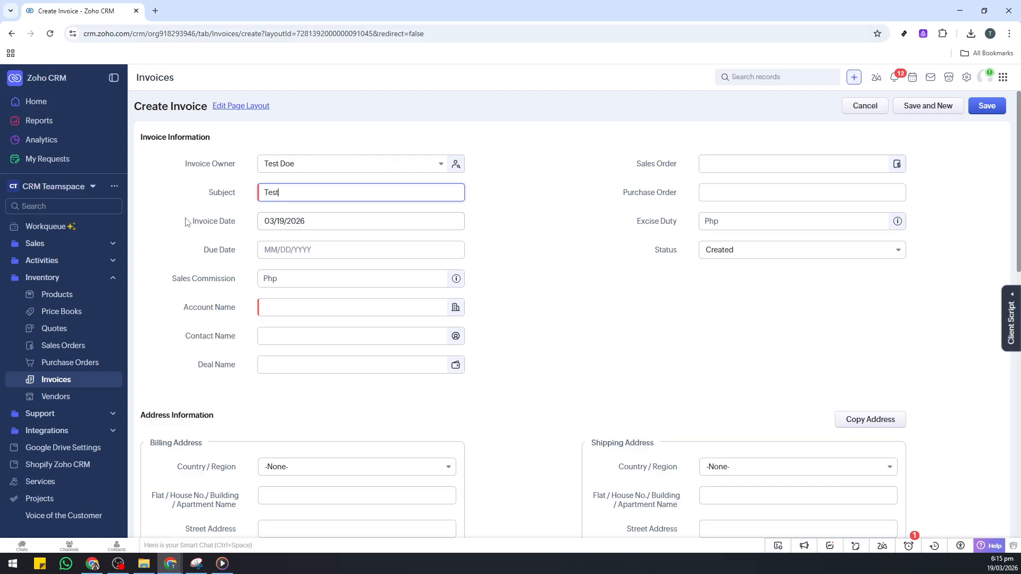
click(201, 213)
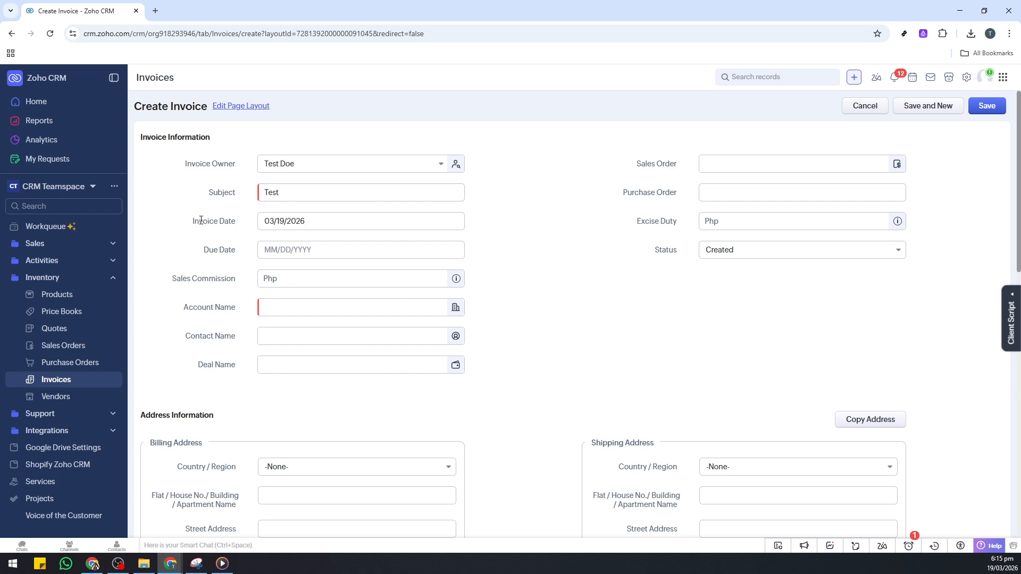
Step: Set the invoice date to 03/21/2026 and the due date to 03/23/2026
click(323, 223)
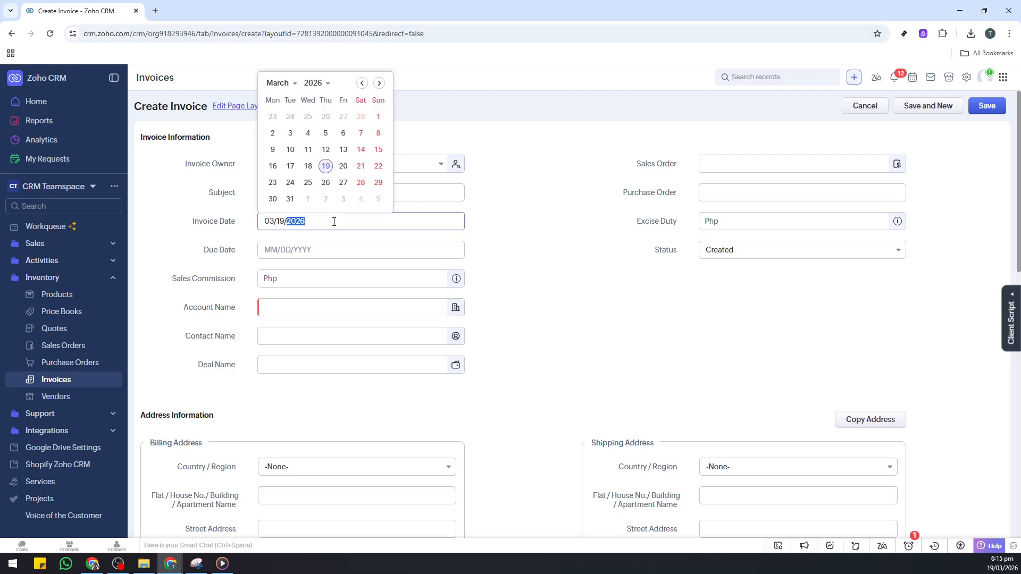
click(360, 166)
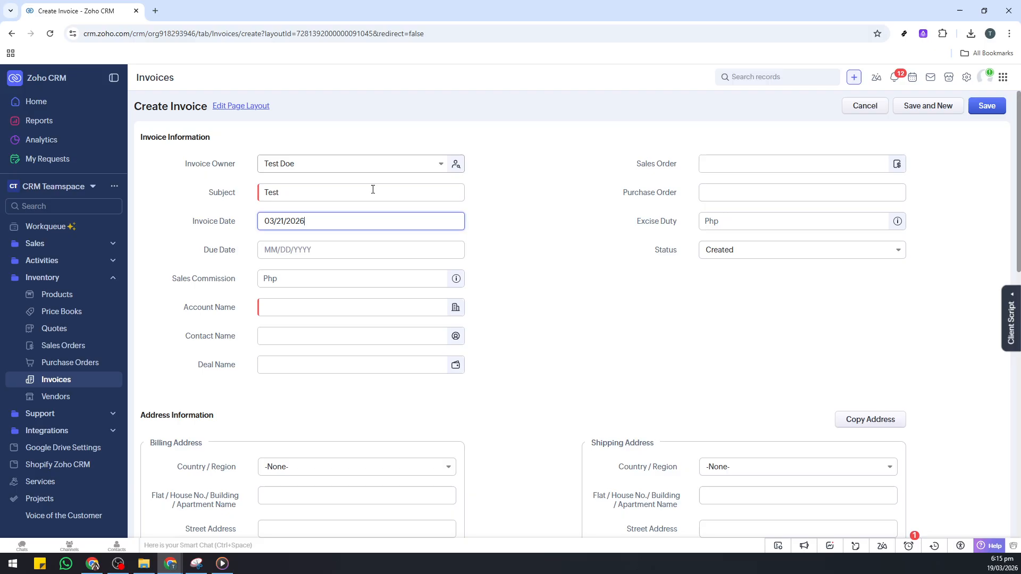
click(329, 253)
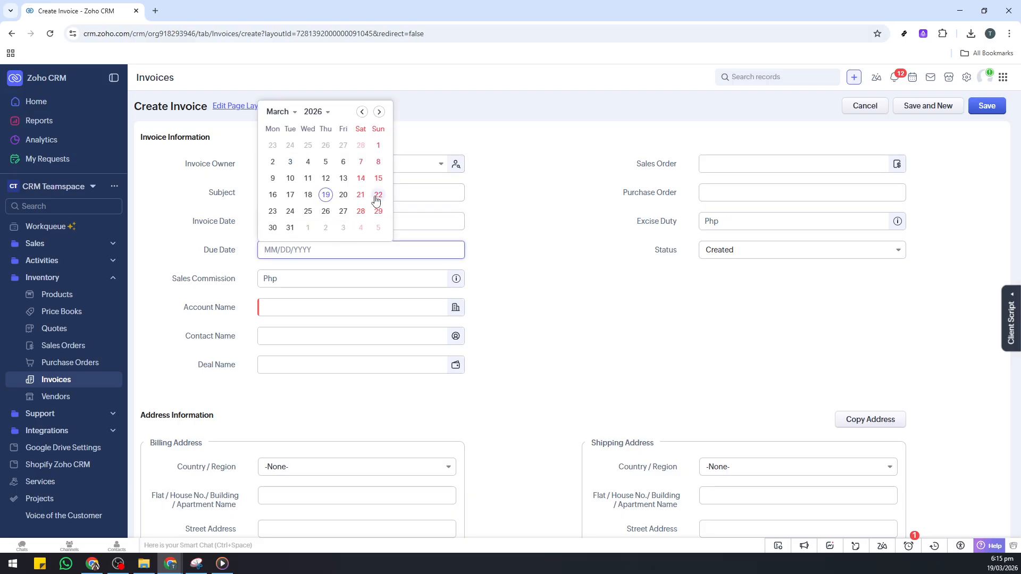
click(272, 211)
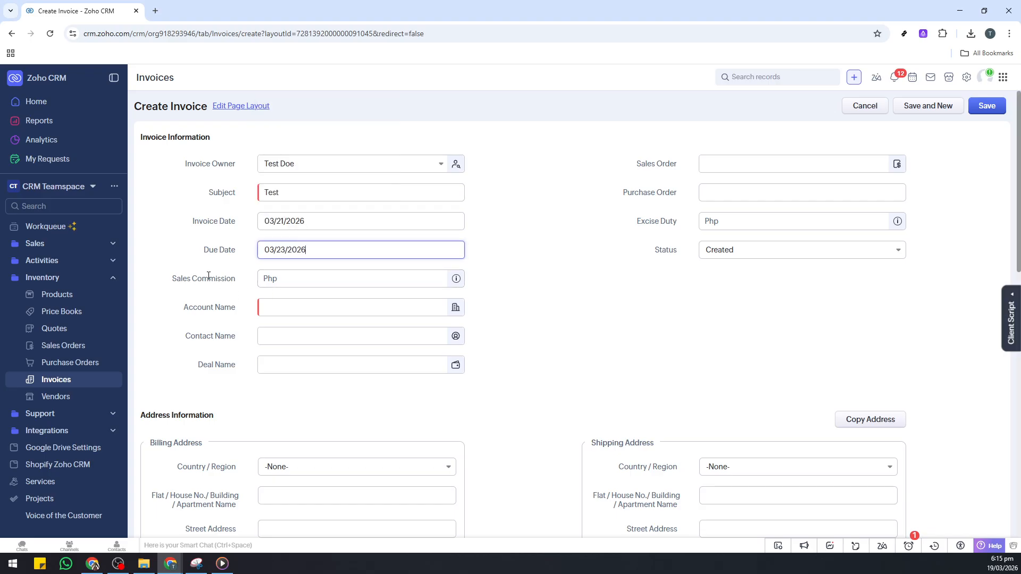
Step: Look up accounts with "Sa" and choose Truhlar And Truhlar (Sample) as the invoice's account name
scroll(197, 274, down, 1)
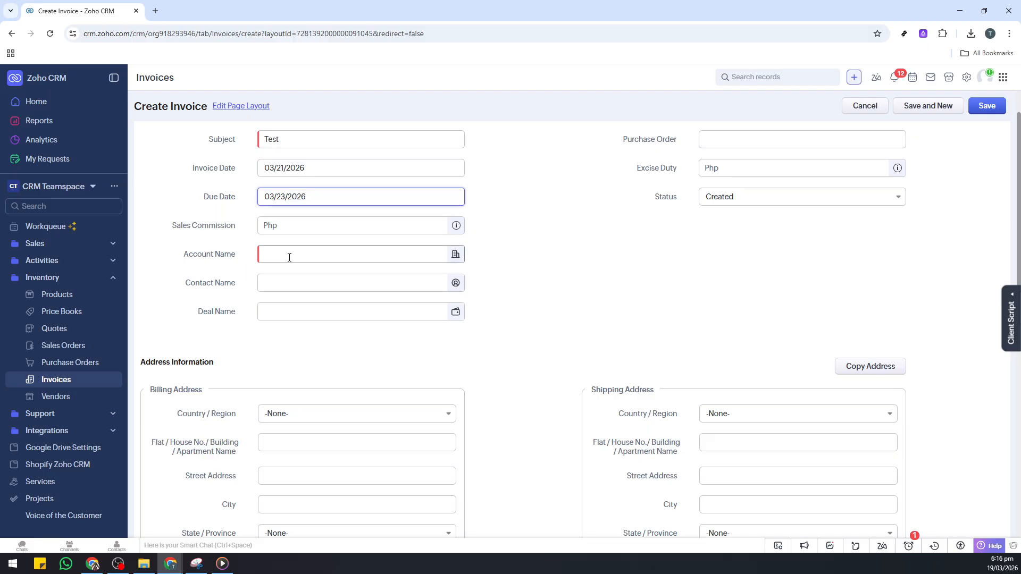
scroll(314, 276, up, 1)
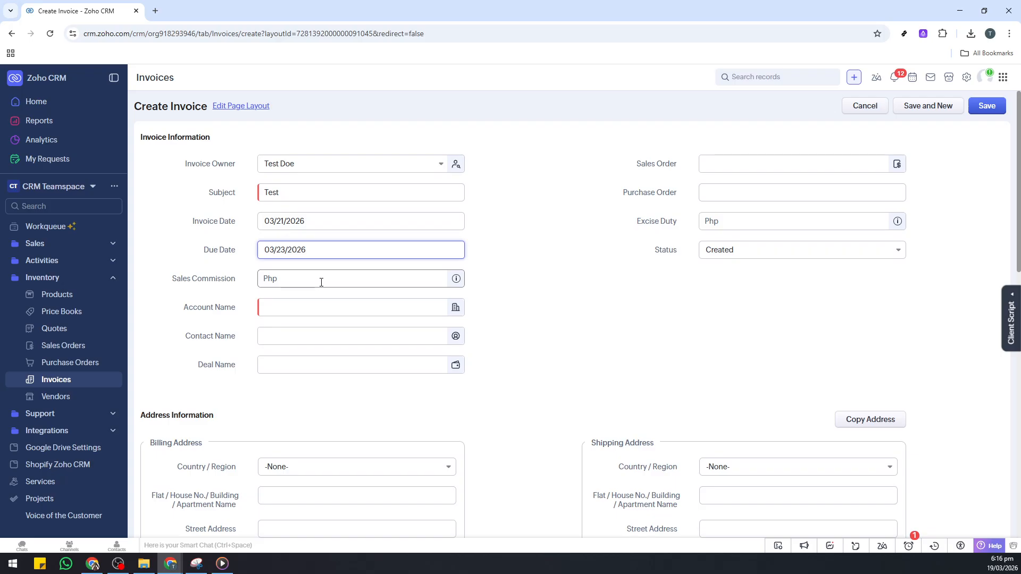
click(292, 307)
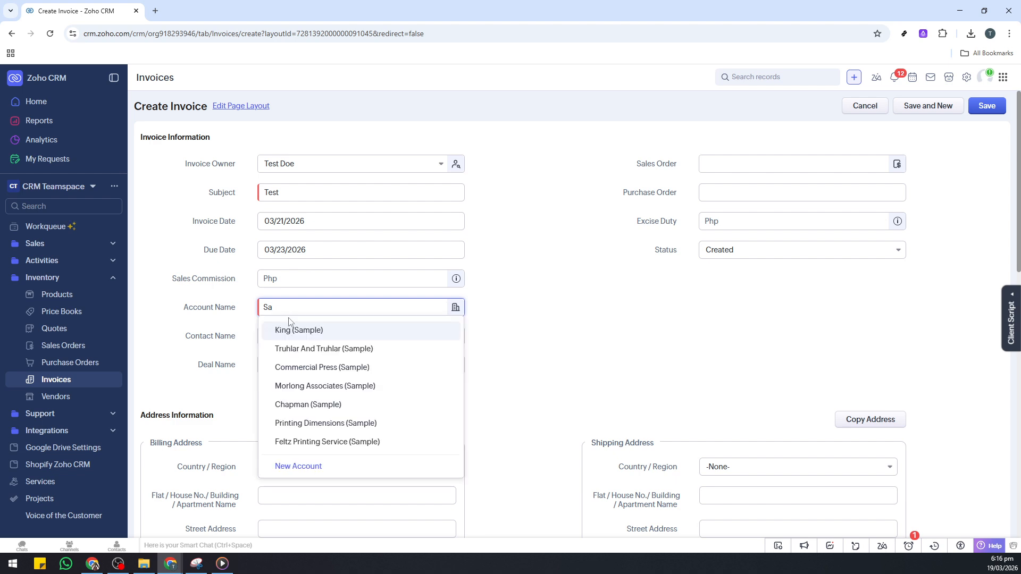
click(301, 349)
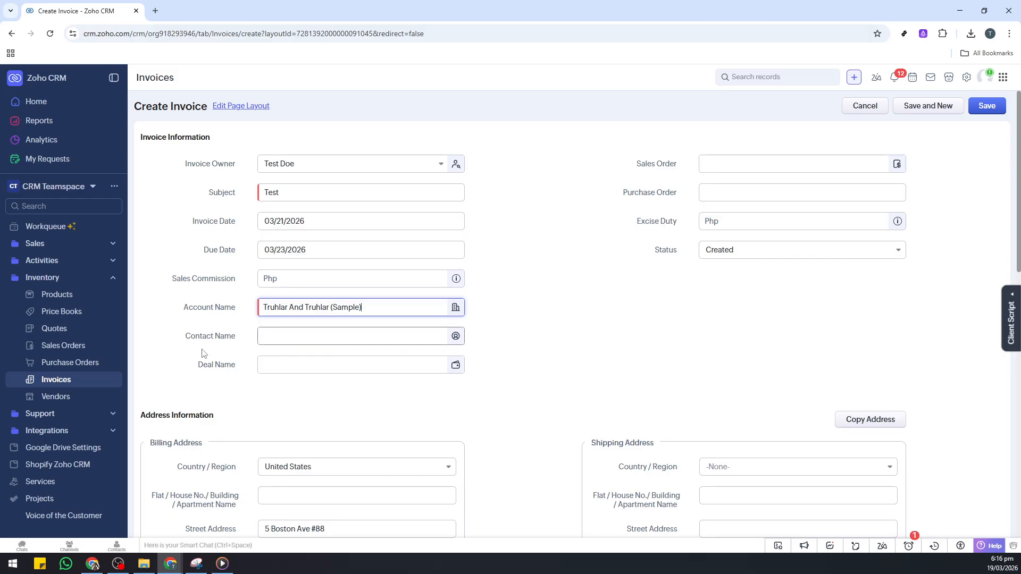
click(545, 335)
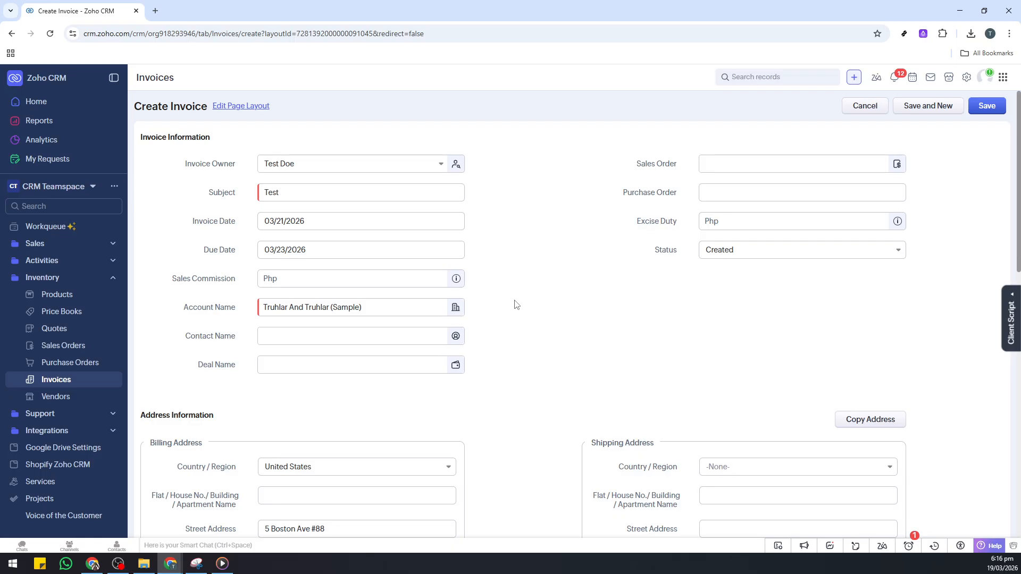
Step: Choose Coolant (121) as the product in the first row of the invoiced items
scroll(515, 305, down, 2)
scroll(515, 305, up, 2)
click(729, 199)
scroll(638, 269, down, 3)
scroll(618, 282, down, 2)
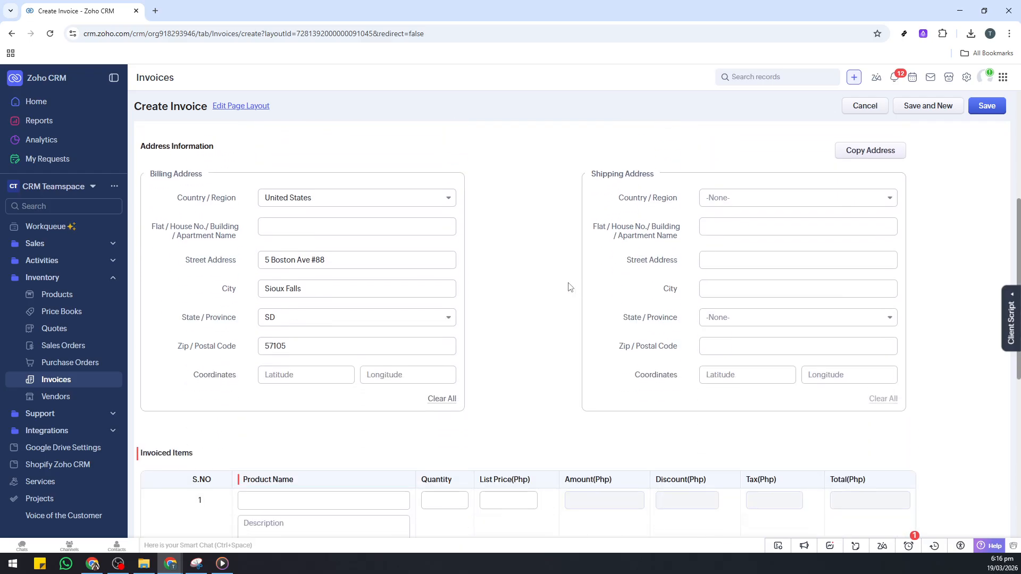
scroll(558, 285, down, 3)
drag(158, 293, 205, 302)
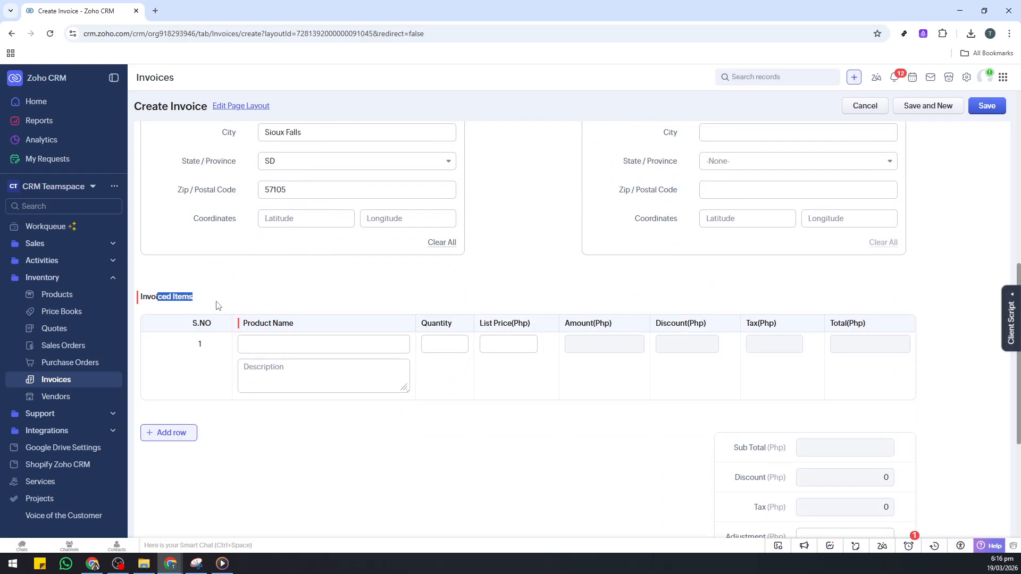
click(340, 301)
click(295, 344)
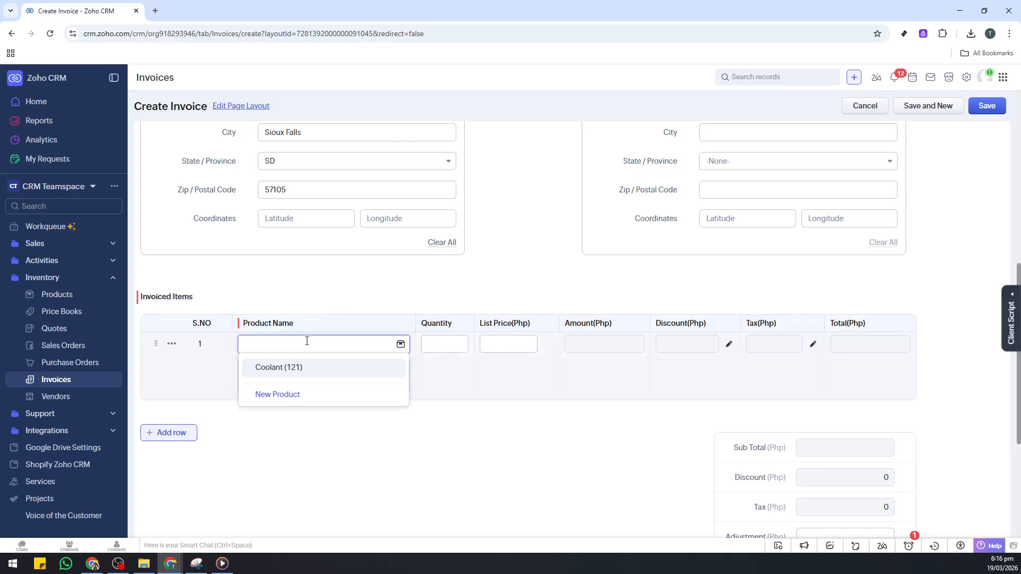
click(297, 366)
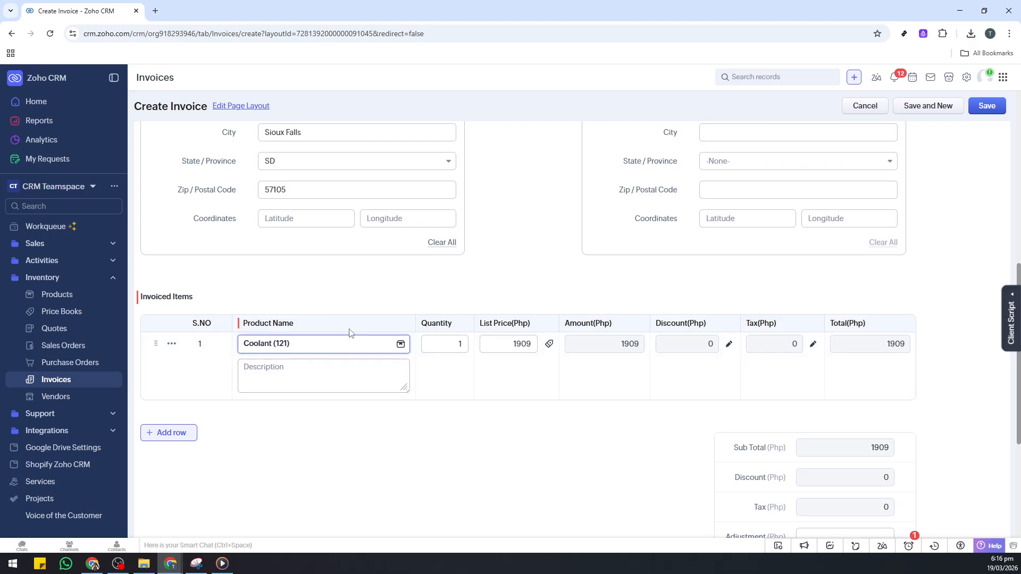
Step: Set the quantity of the Coolant line item to 10
click(461, 345)
click(463, 344)
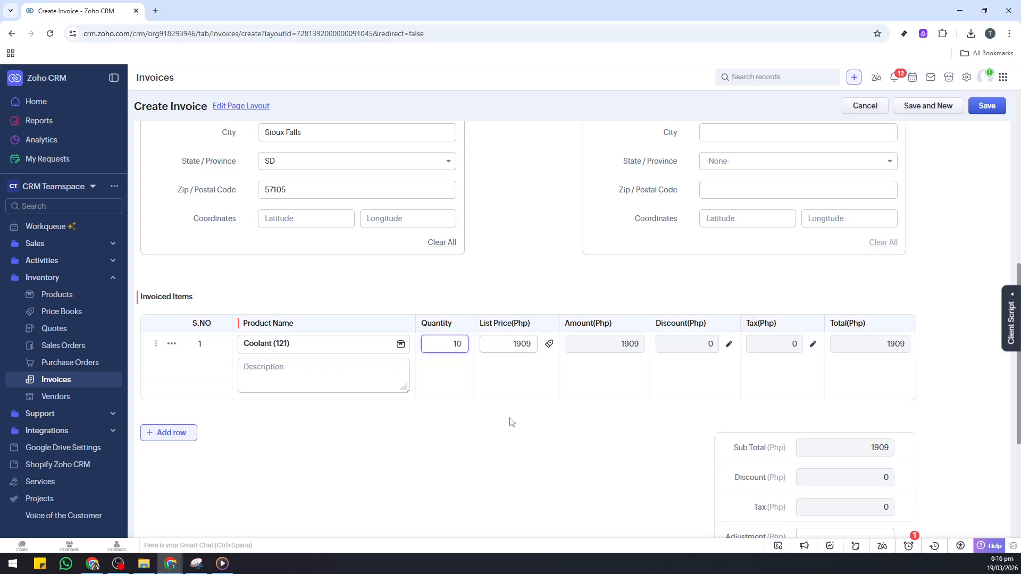
click(520, 447)
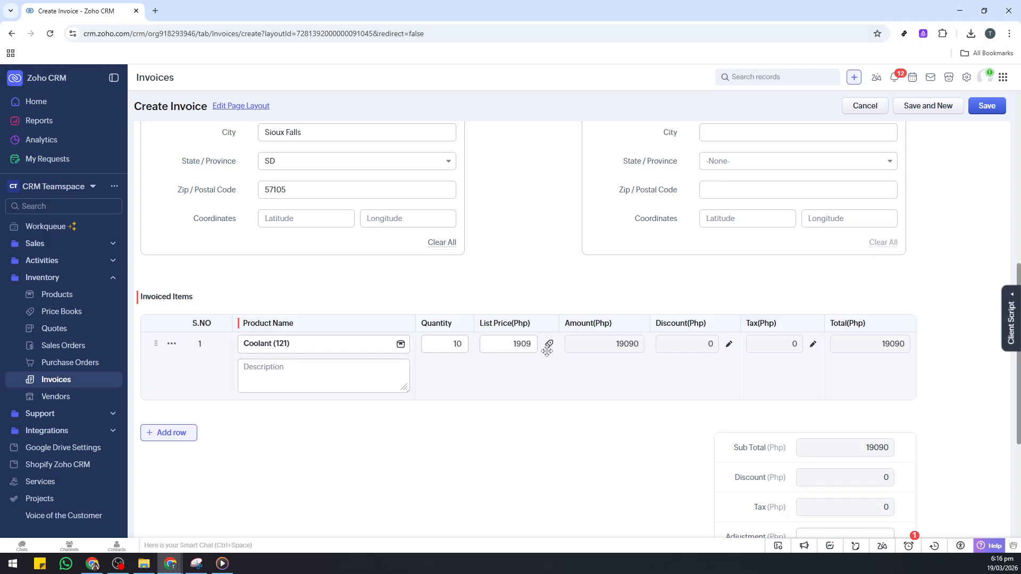
Step: Save the invoice and agree to create it even with an out-of-stock product
mouse_move(769, 351)
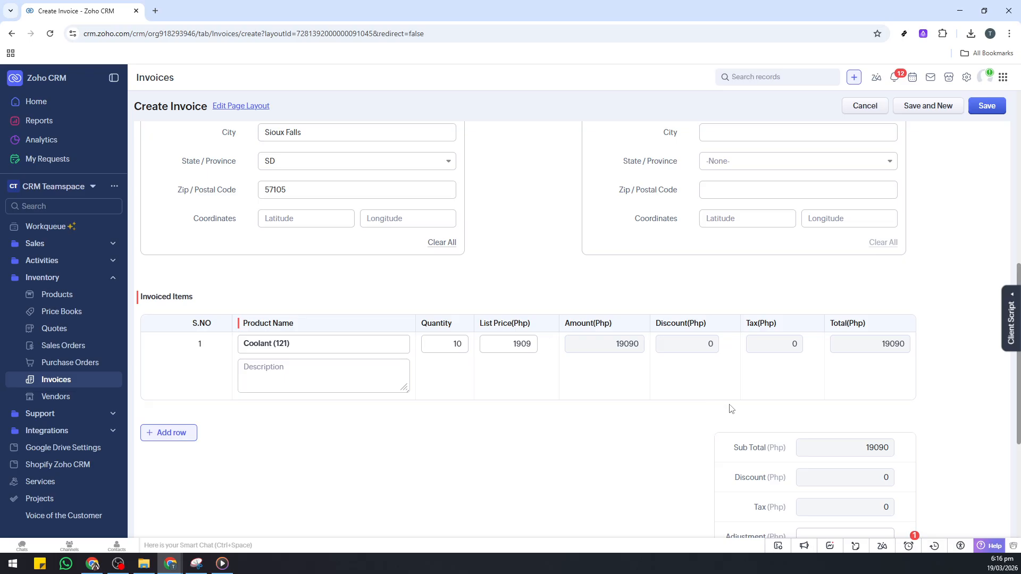
scroll(730, 408, down, 1)
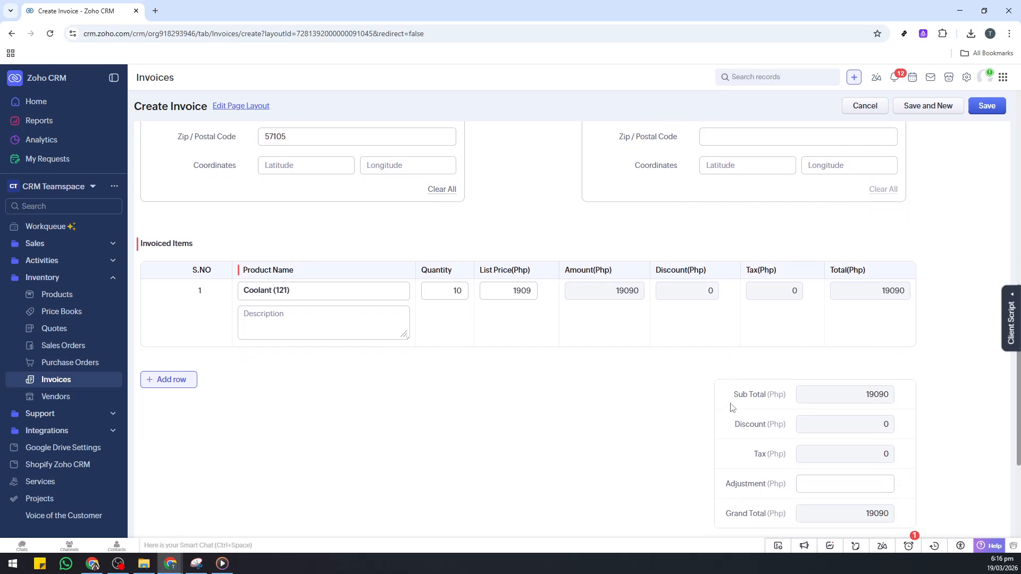
scroll(732, 406, down, 1)
scroll(855, 418, down, 1)
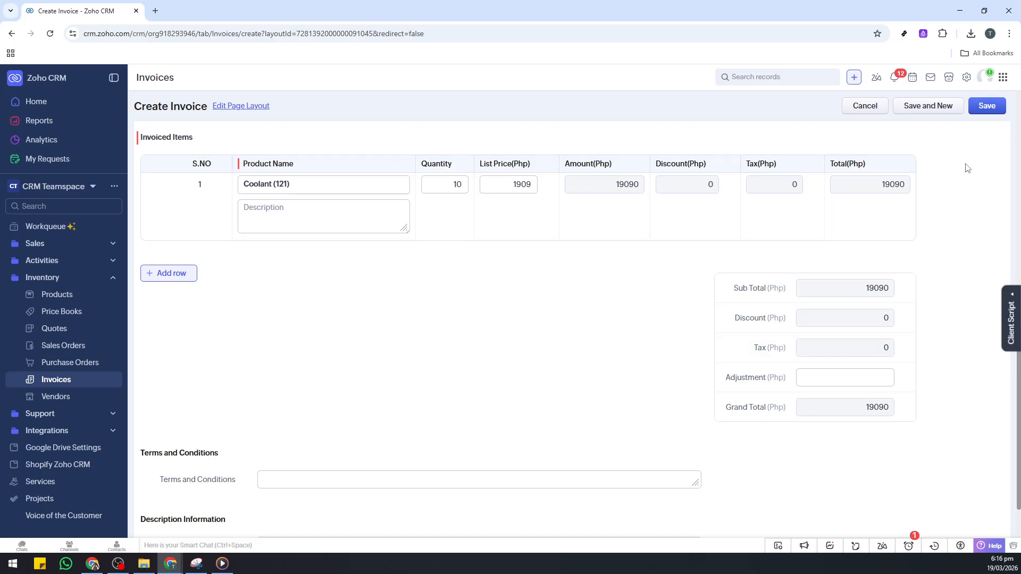
click(987, 106)
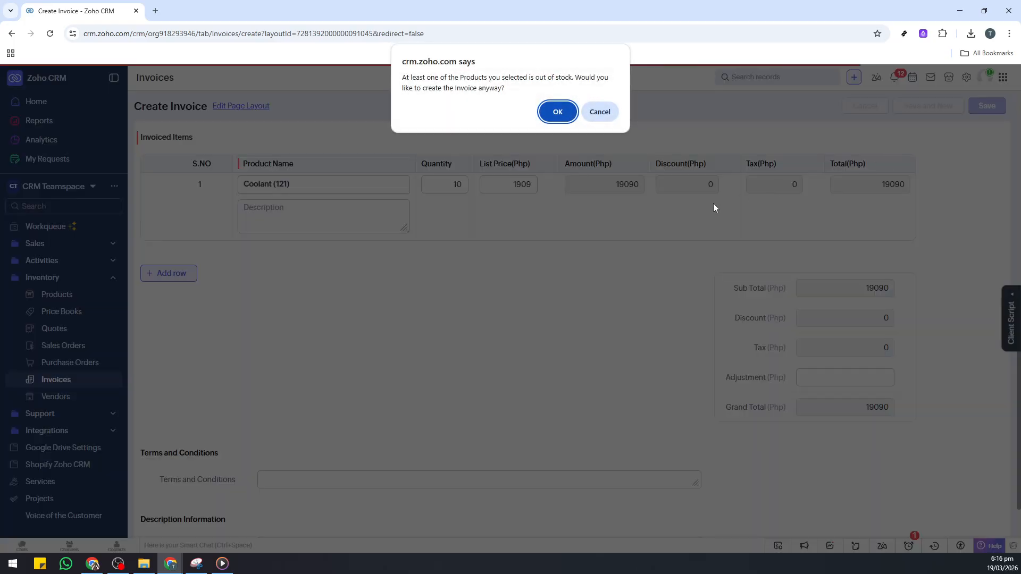
click(556, 112)
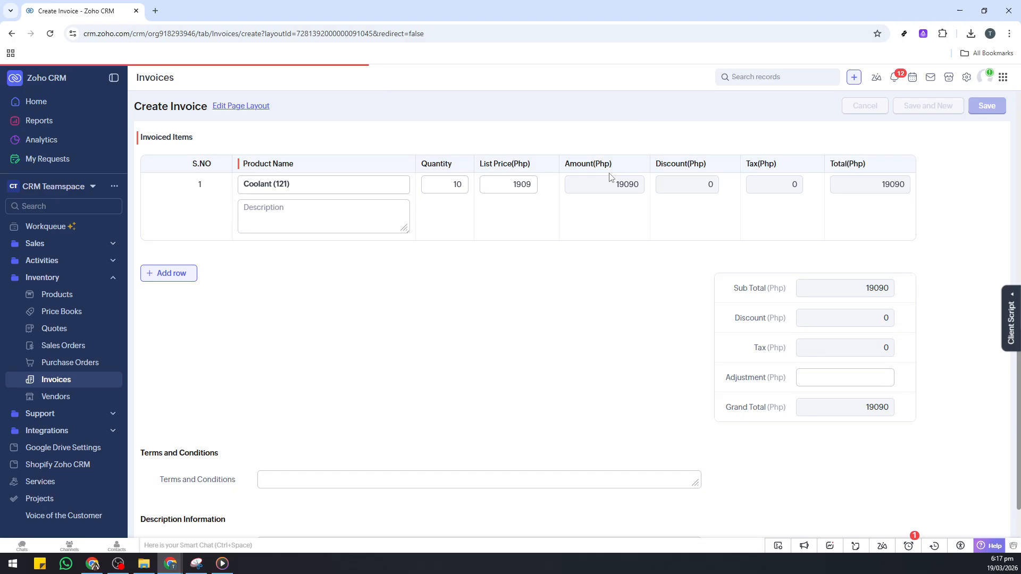